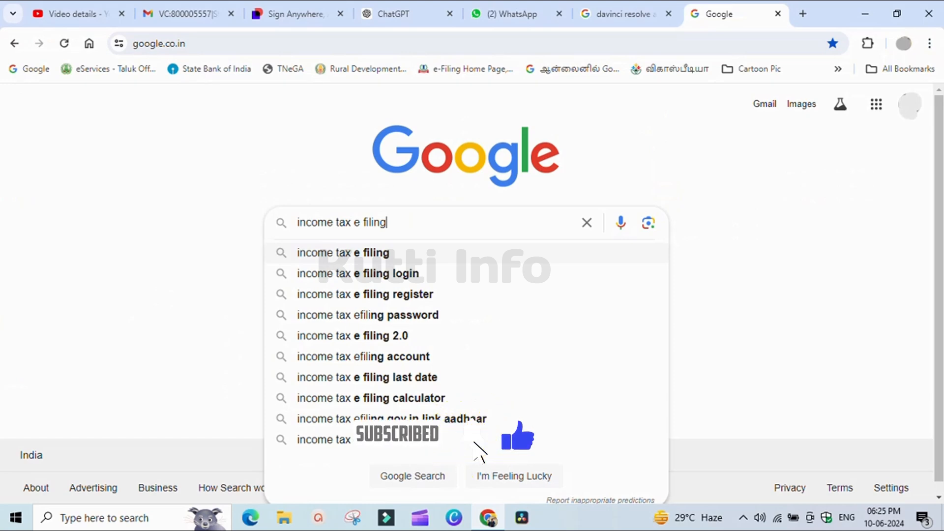
- Search the web for "income tax e filing", open the Income Tax Department site and log in with the account password
{"action": "key", "text": "Return"}
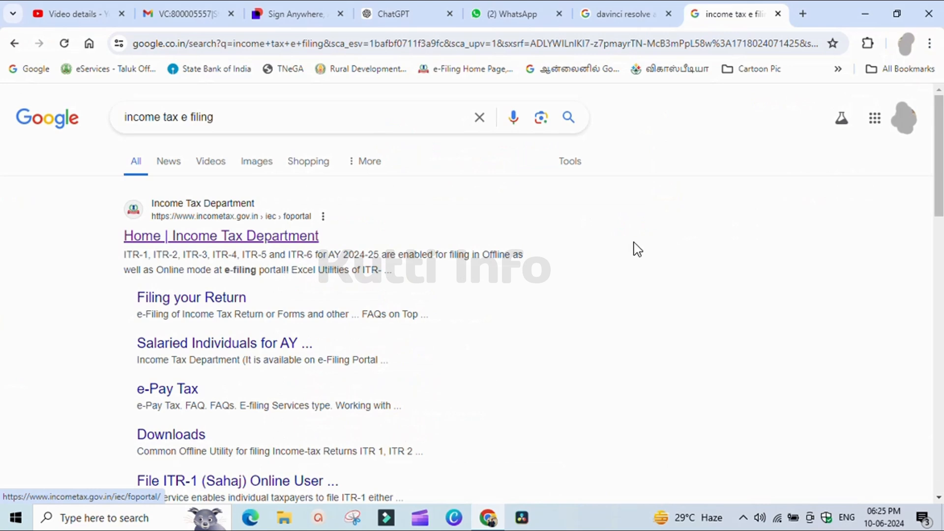
{"action": "left_click", "coordinate": [263, 237]}
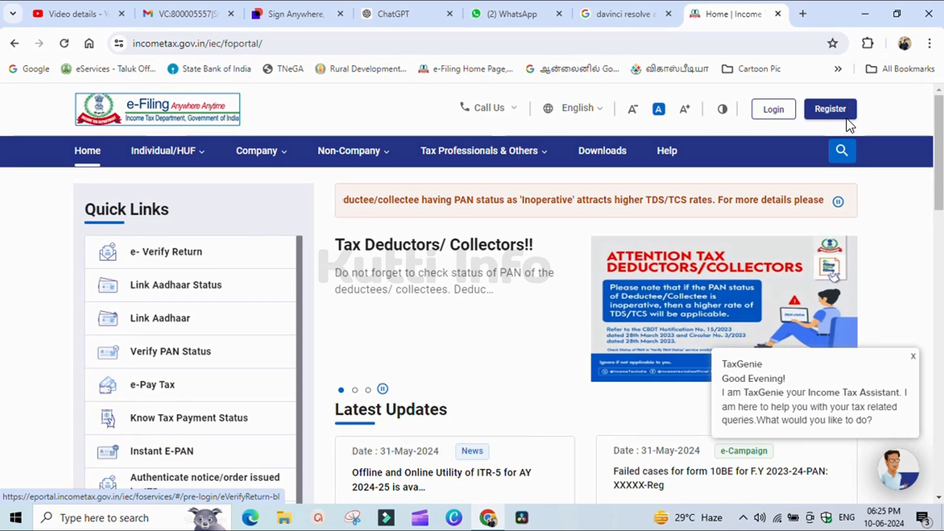
{"action": "left_click", "coordinate": [772, 113]}
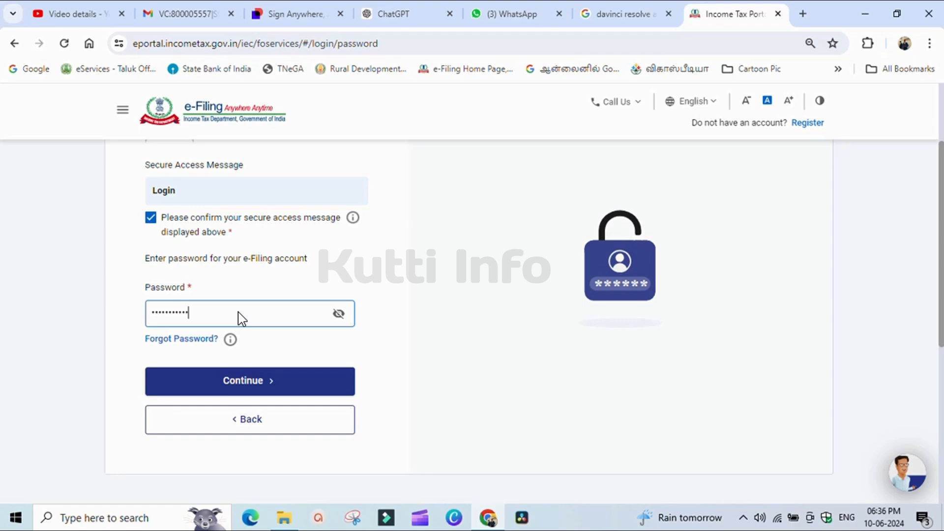
{"action": "left_click", "coordinate": [251, 376]}
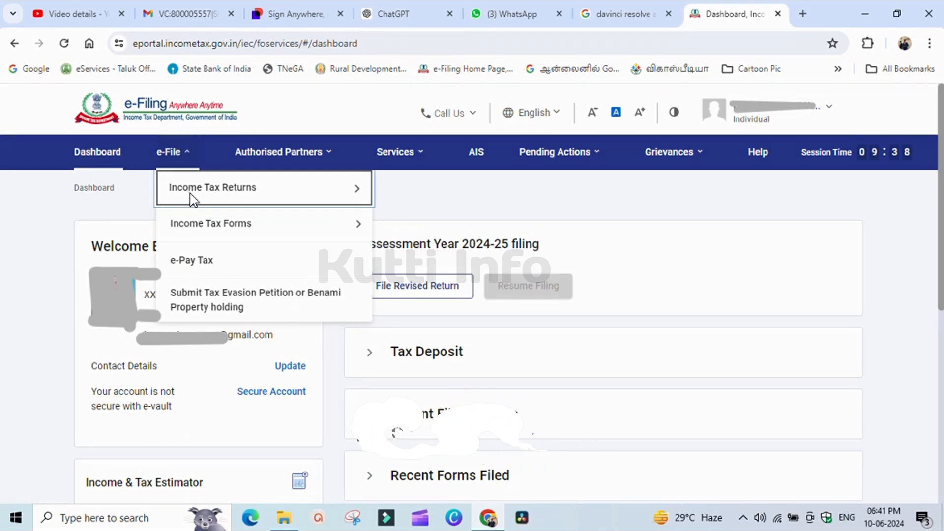
- Start filing an income tax return for A.Y. 2024-25 with the status Individual
{"action": "mouse_move", "coordinate": [200, 200]}
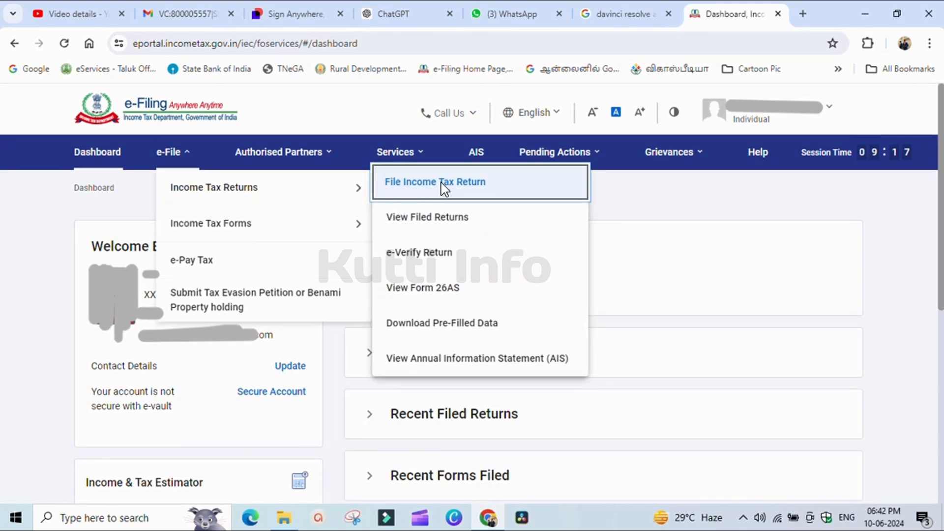
{"action": "left_click", "coordinate": [444, 188]}
{"action": "left_click", "coordinate": [444, 189]}
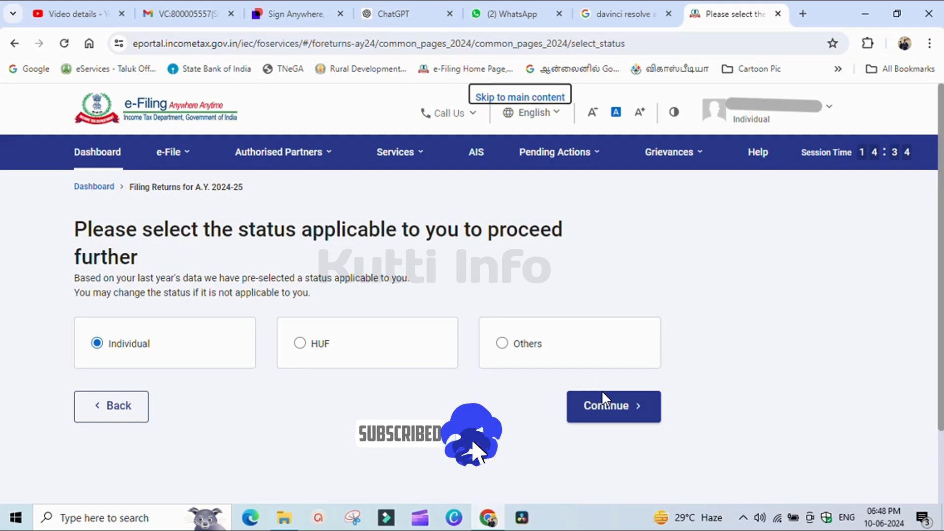
{"action": "left_click", "coordinate": [639, 410]}
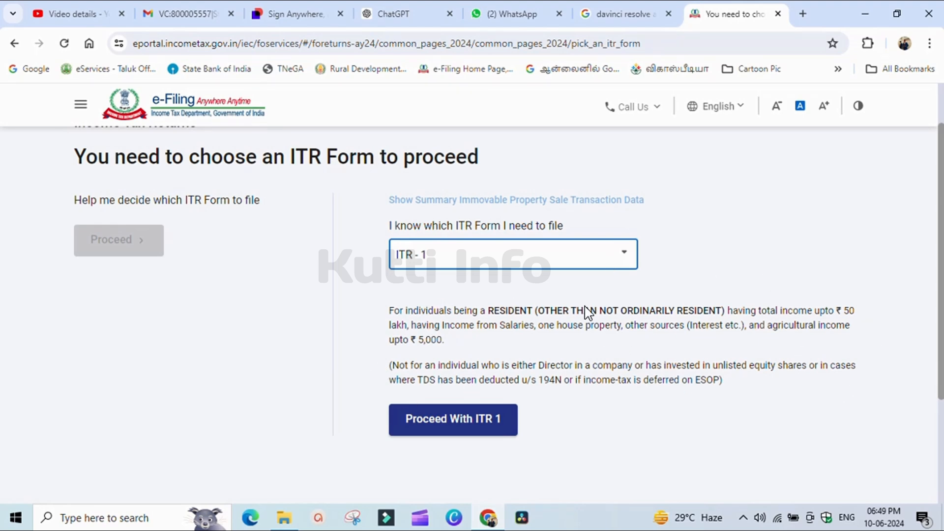
- Proceed with the ITR-1 form and give Others as the reason for filing the return
{"action": "left_click", "coordinate": [499, 430]}
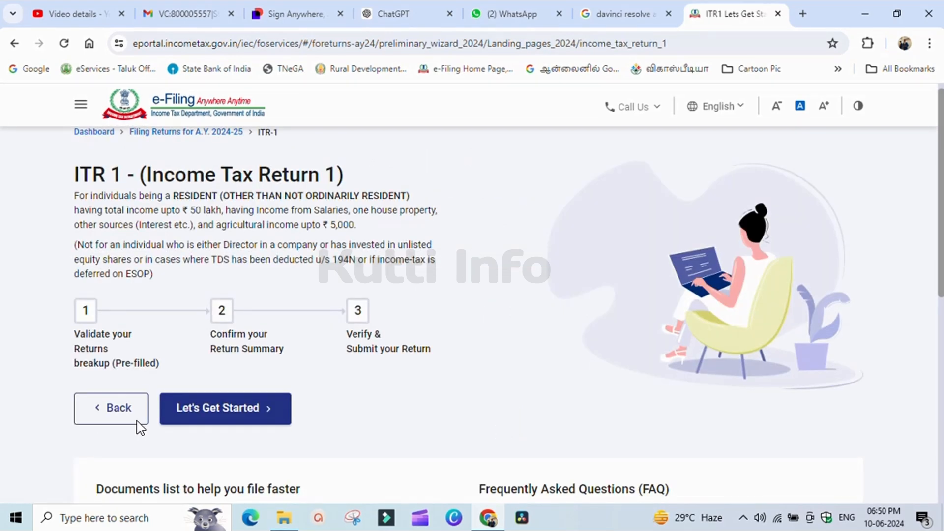
{"action": "left_click", "coordinate": [226, 417]}
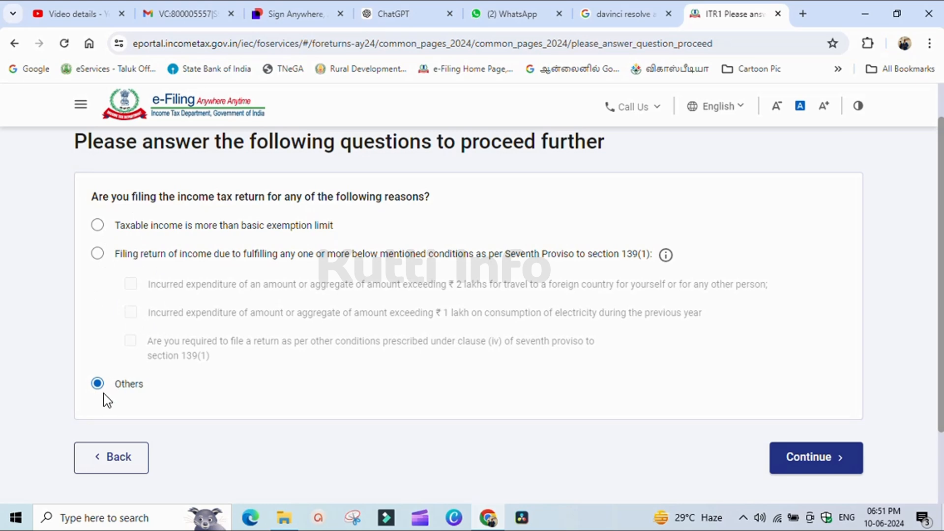
{"action": "left_click", "coordinate": [844, 470]}
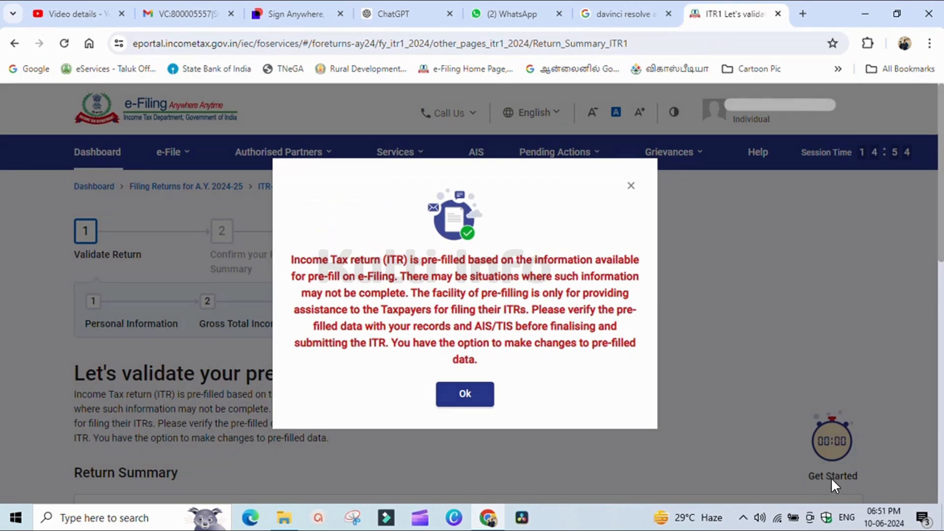
- Accept the pre-filled data notice, then review and confirm the Personal Information section, including contact, employment, filing section and tax regime
{"action": "left_click", "coordinate": [472, 393]}
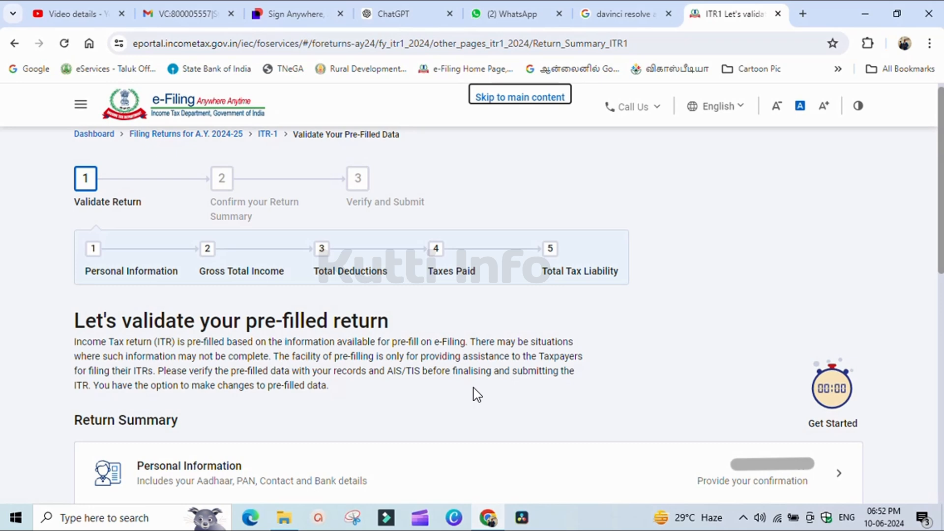
{"action": "left_click", "coordinate": [680, 487]}
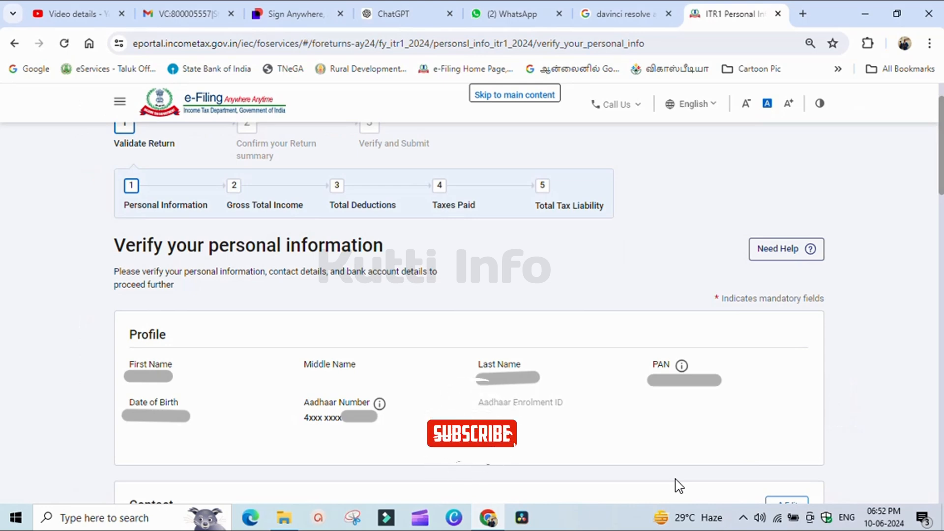
{"action": "scroll", "coordinate": [679, 486], "scroll_direction": "down", "scroll_amount": 5}
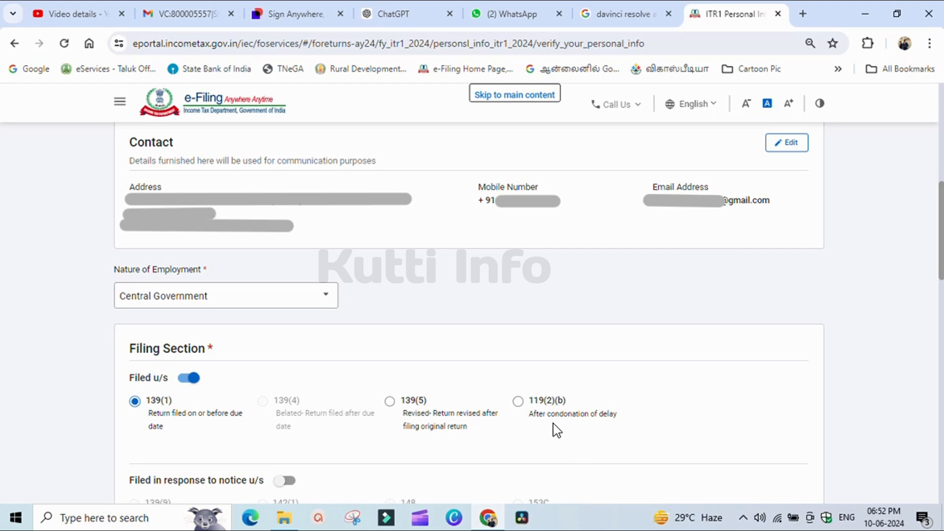
{"action": "scroll", "coordinate": [557, 431], "scroll_direction": "down", "scroll_amount": 8}
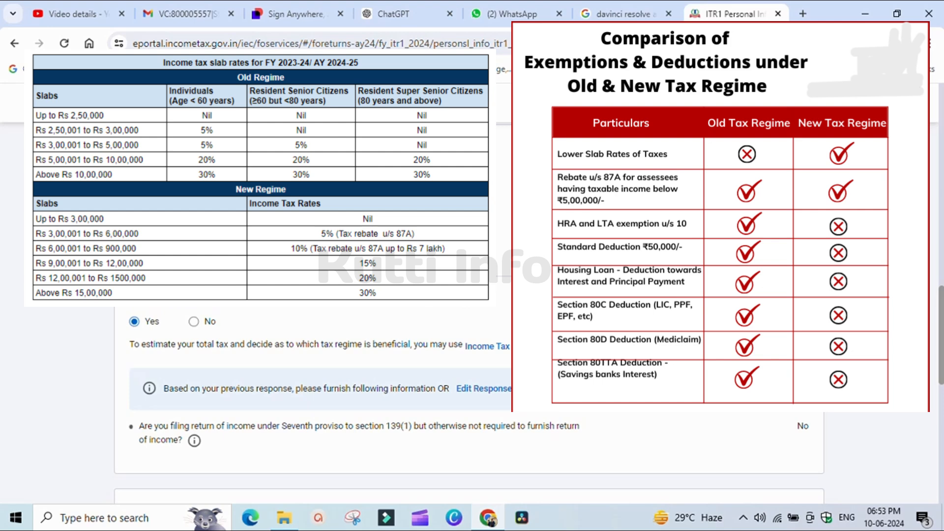
{"action": "scroll", "coordinate": [266, 232], "scroll_direction": "down", "scroll_amount": 10}
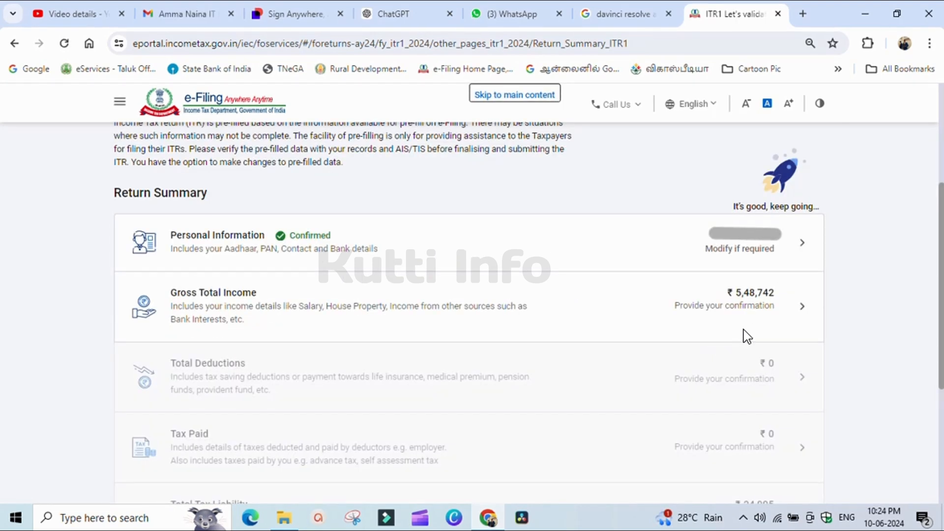
- In Gross Total Income, claim salary exemptions of 10,000 under 10(14)(i), 28,000 under 10(14)(ii), 1,00,000 for House Rent Allowance and 3,500 for Leave Travel Allowance
{"action": "left_click", "coordinate": [770, 312]}
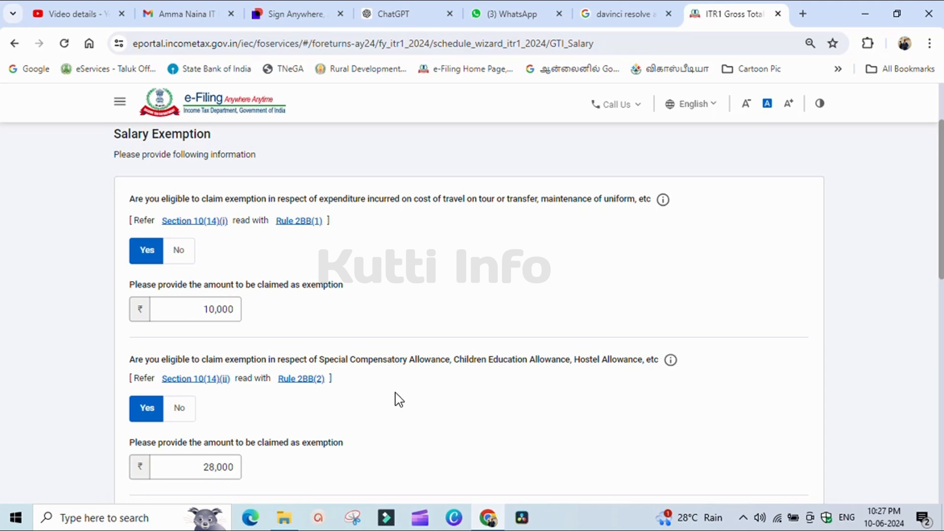
{"action": "scroll", "coordinate": [397, 398], "scroll_direction": "down", "scroll_amount": 6}
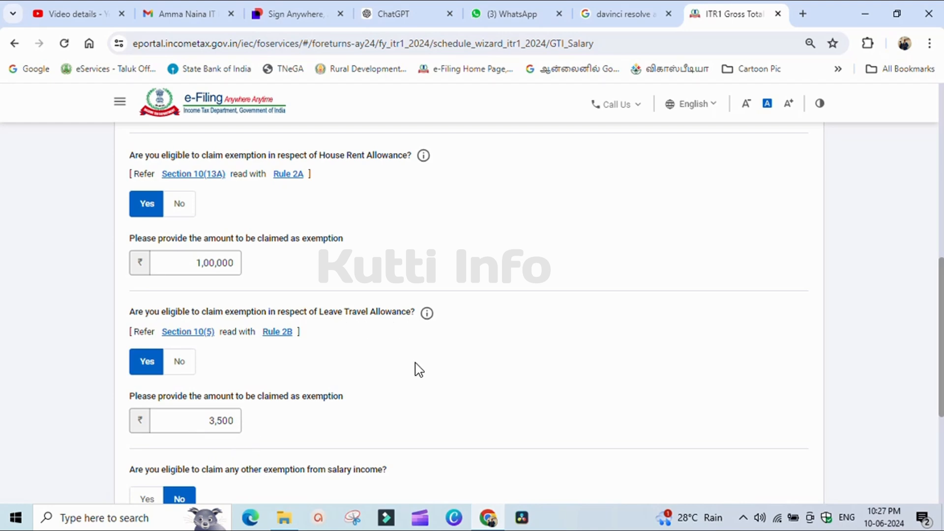
{"action": "scroll", "coordinate": [418, 370], "scroll_direction": "down", "scroll_amount": 8}
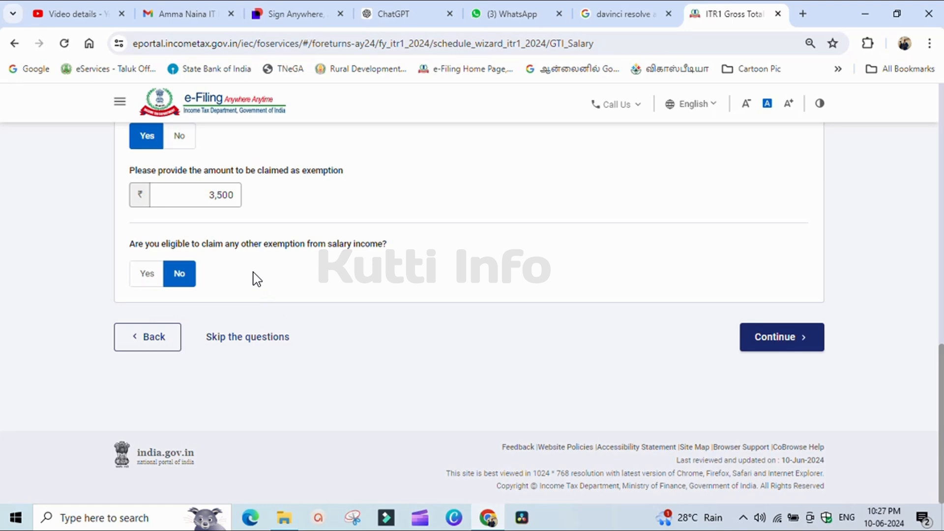
{"action": "left_click", "coordinate": [806, 350]}
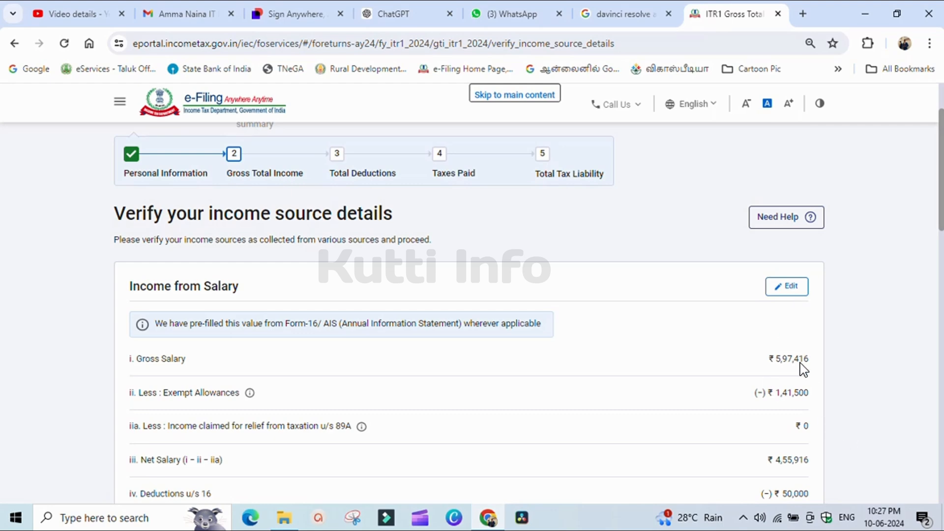
- Review the salary, house property and other-source income details and confirm the Gross Total Income section
{"action": "scroll", "coordinate": [746, 371], "scroll_direction": "down", "scroll_amount": 10}
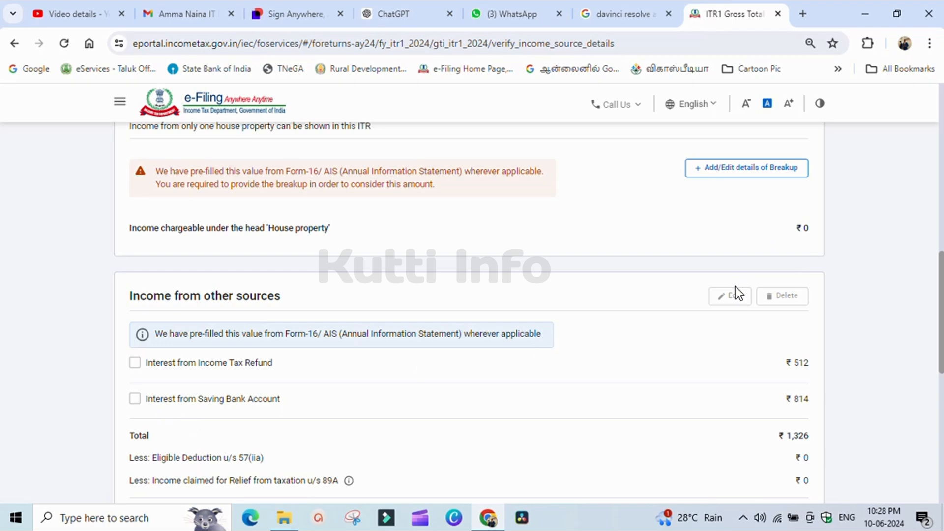
{"action": "scroll", "coordinate": [767, 282], "scroll_direction": "down", "scroll_amount": 6}
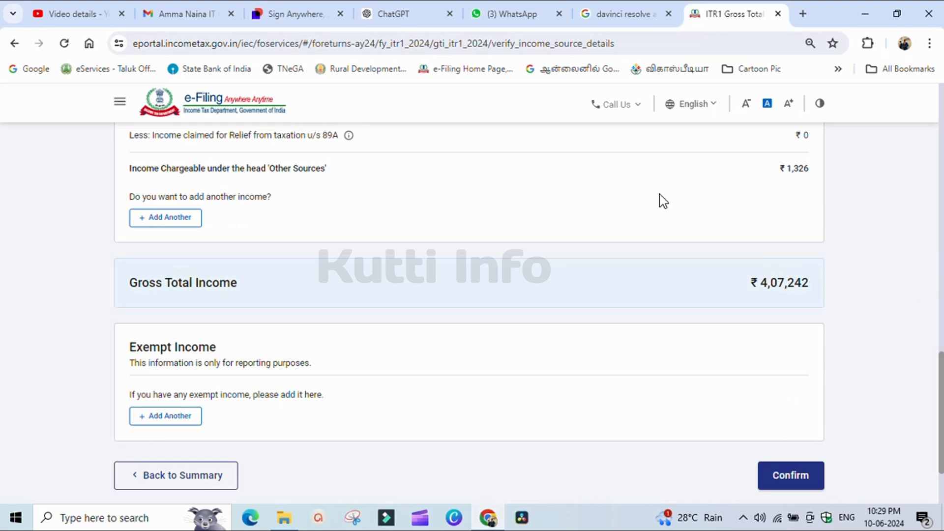
{"action": "left_click", "coordinate": [780, 489]}
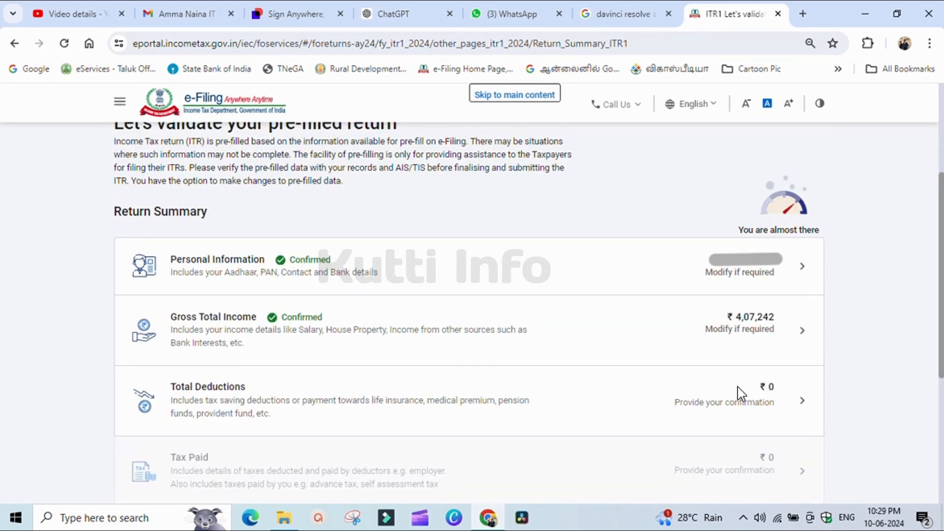
- Answer the Total Deductions questions, claiming donations, 1,70,000 under Section 80C, savings interest under 80TTA and other deductions
{"action": "left_click", "coordinate": [787, 412]}
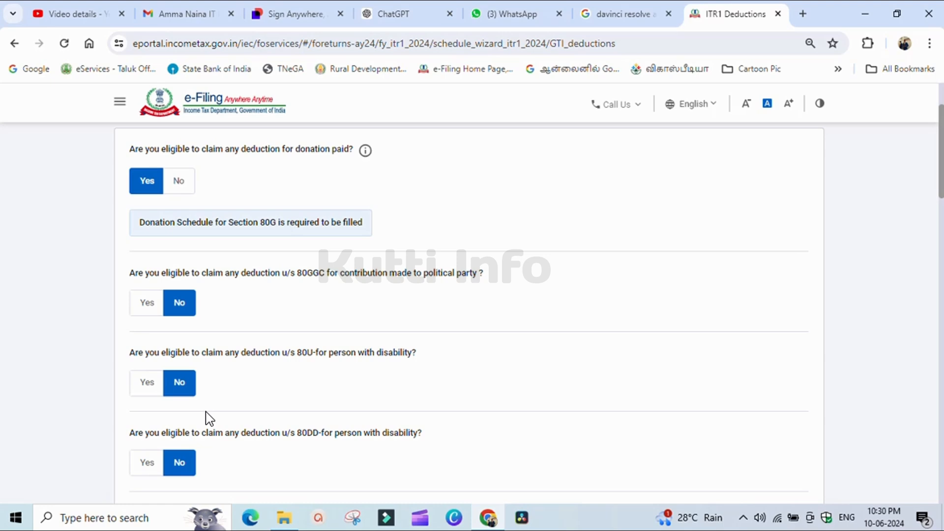
{"action": "scroll", "coordinate": [210, 418], "scroll_direction": "down", "scroll_amount": 7}
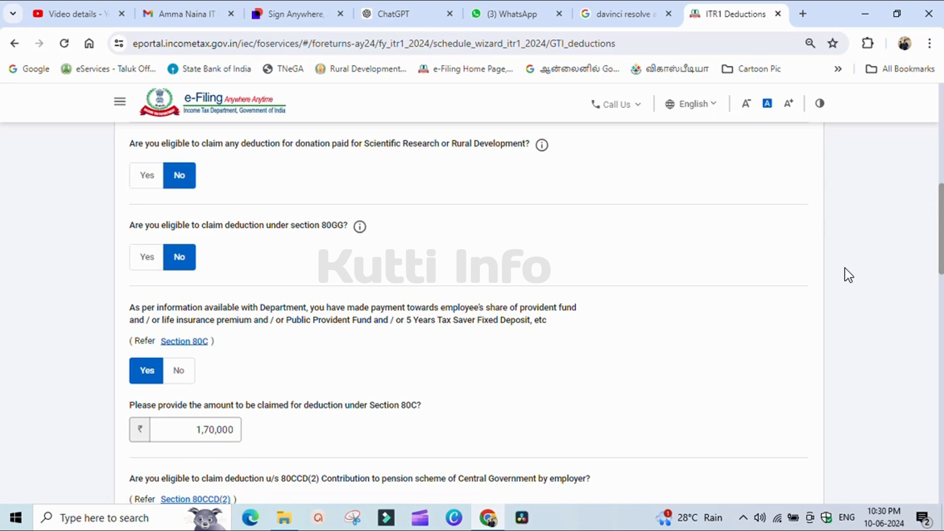
{"action": "scroll", "coordinate": [849, 275], "scroll_direction": "down", "scroll_amount": 5}
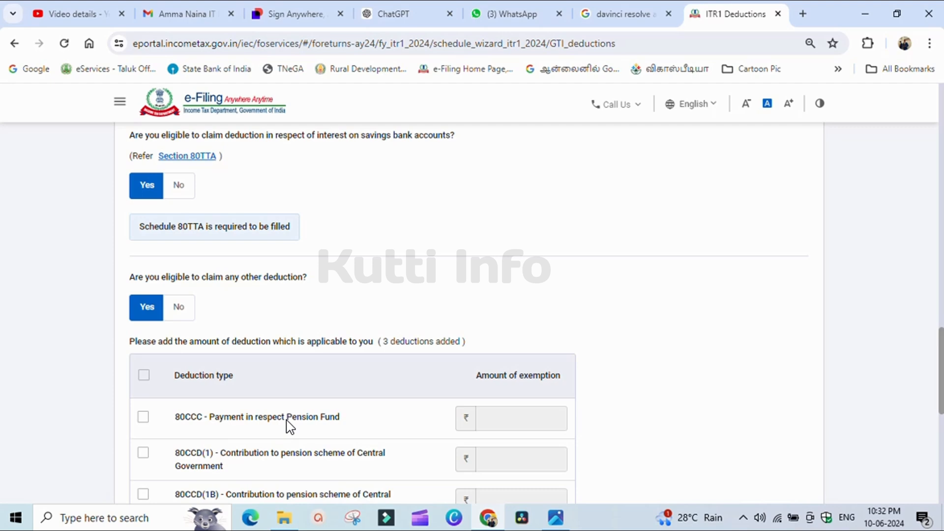
{"action": "scroll", "coordinate": [290, 427], "scroll_direction": "down", "scroll_amount": 5}
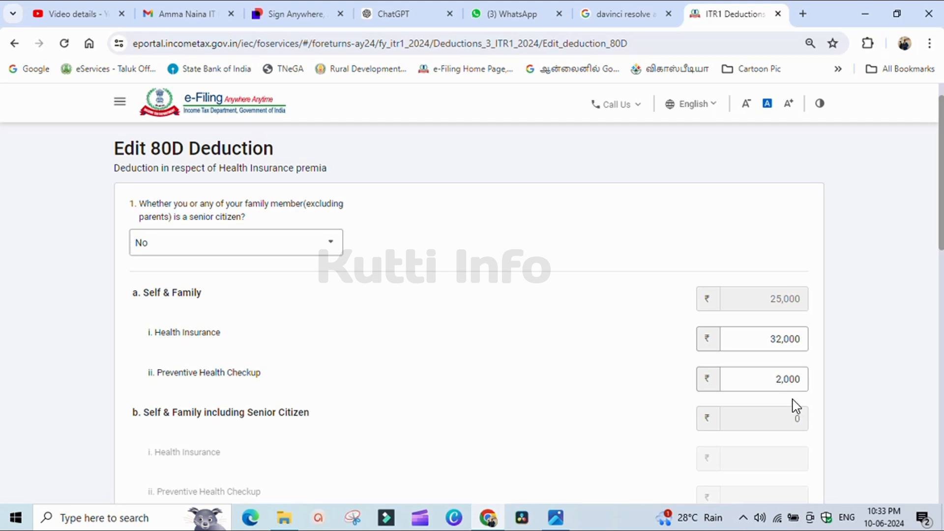
- Save the 80D deduction with 32,000 health insurance and 2,000 checkup for self and family, and 27,000 and 3,000 for non-senior parents
{"action": "scroll", "coordinate": [794, 405], "scroll_direction": "down", "scroll_amount": 8}
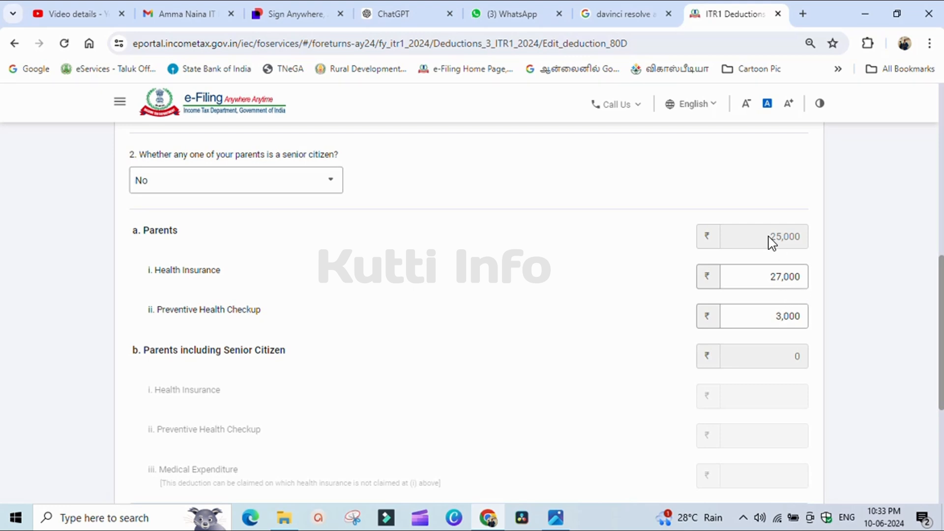
{"action": "scroll", "coordinate": [772, 243], "scroll_direction": "down", "scroll_amount": 3}
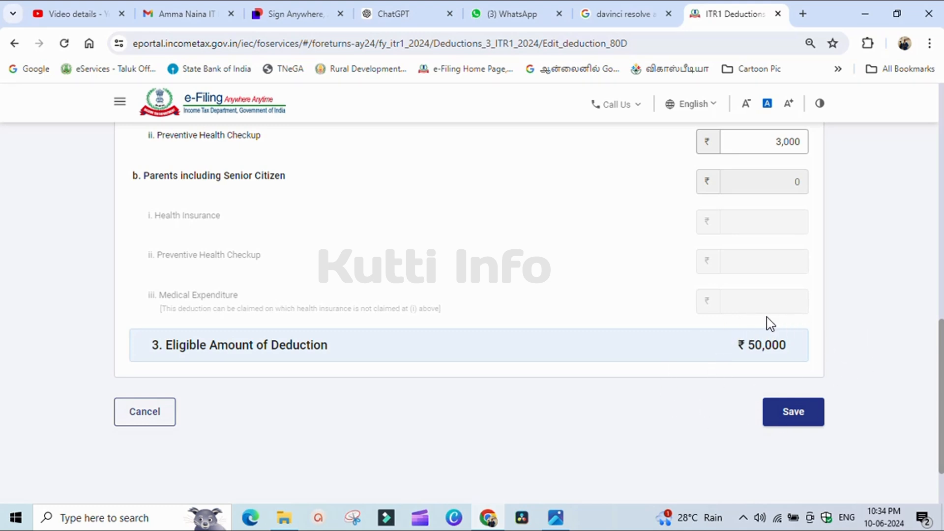
{"action": "left_click", "coordinate": [799, 423]}
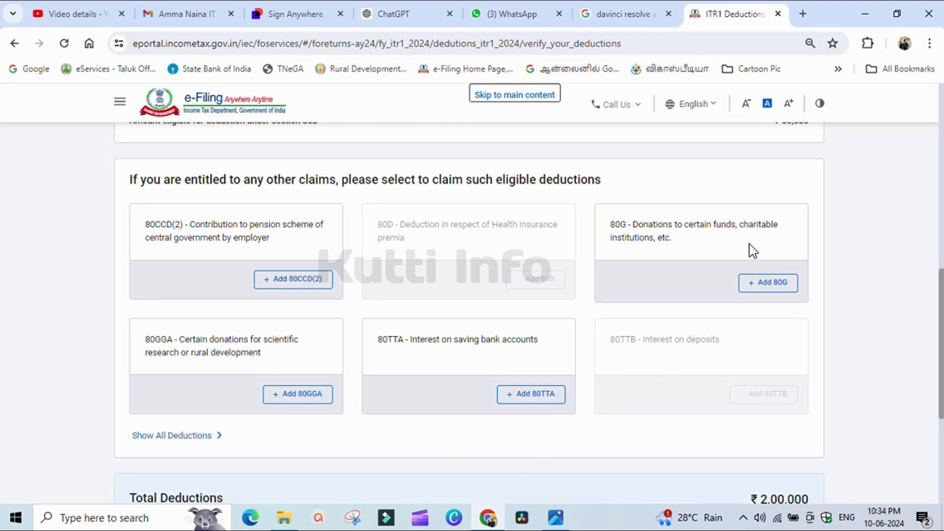
- Add an 80G donation of ₹2,500 entitled for 100% deduction without qualifying limit, and confirm the deductions section
{"action": "left_click", "coordinate": [782, 290]}
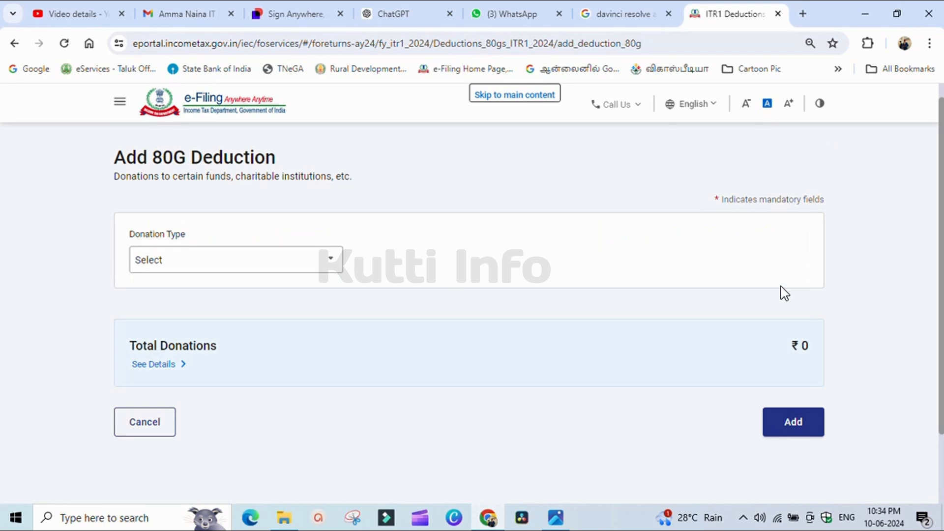
{"action": "left_click", "coordinate": [279, 270]}
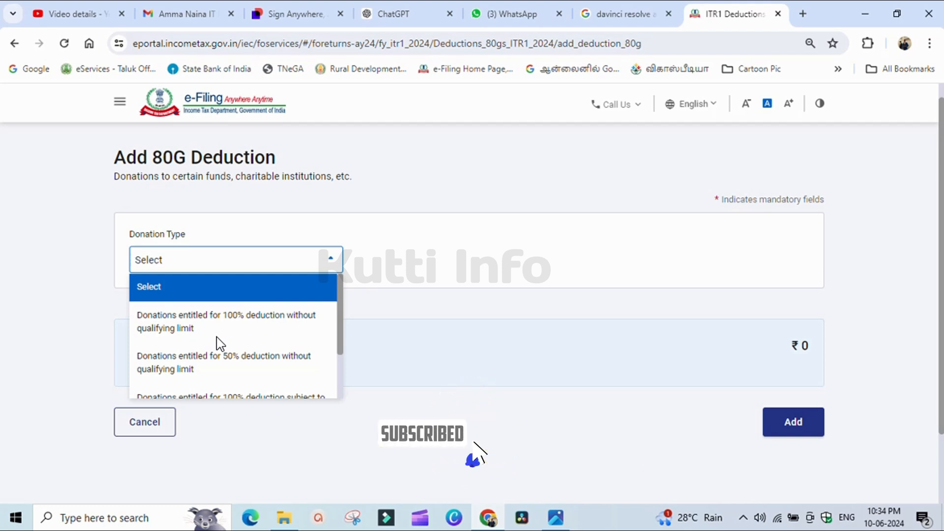
{"action": "left_click", "coordinate": [220, 322]}
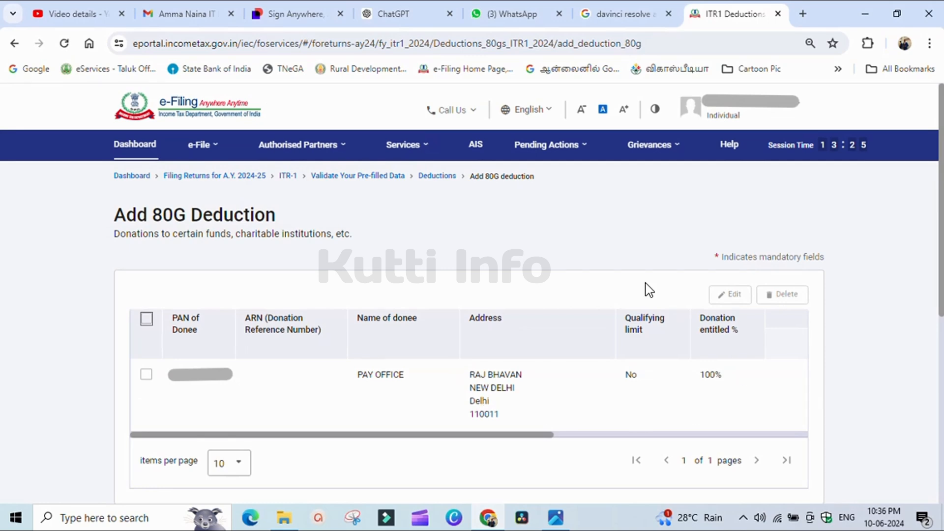
{"action": "scroll", "coordinate": [443, 362], "scroll_direction": "down", "scroll_amount": 5}
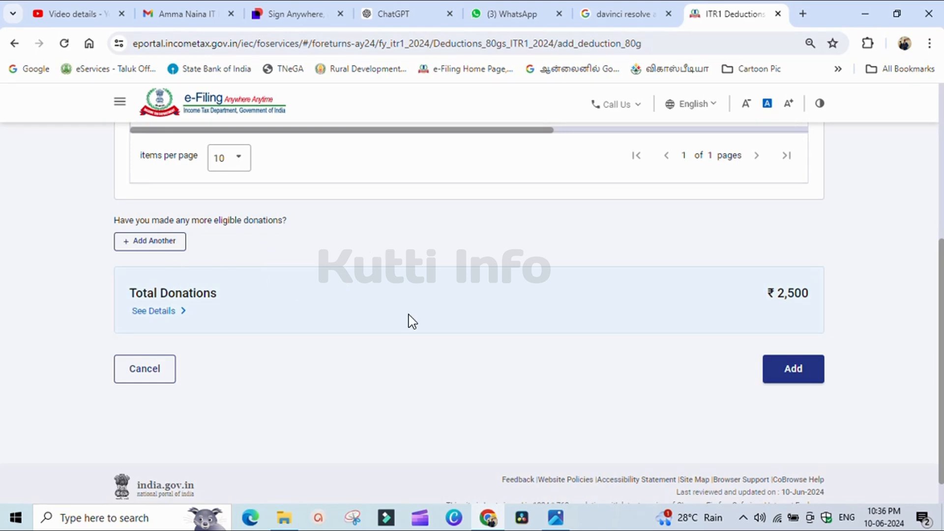
{"action": "left_click", "coordinate": [792, 386]}
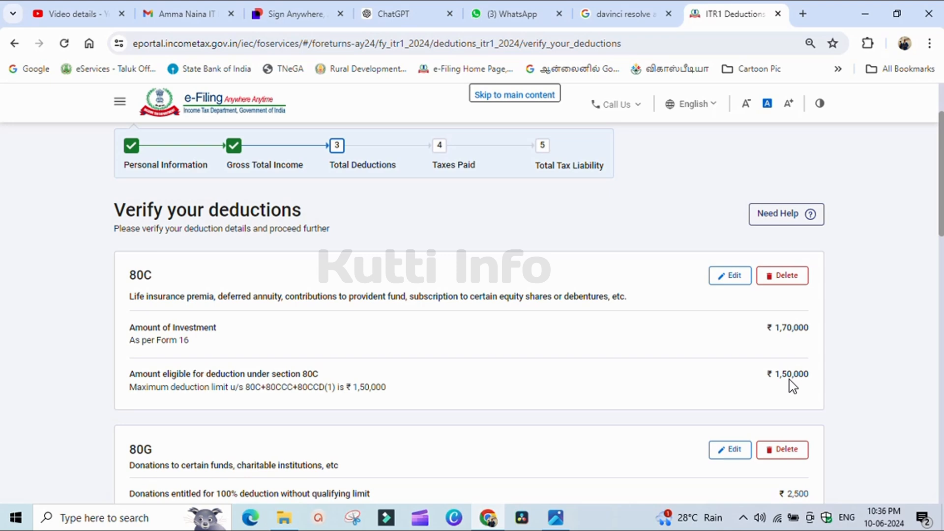
{"action": "scroll", "coordinate": [792, 386], "scroll_direction": "down", "scroll_amount": 15}
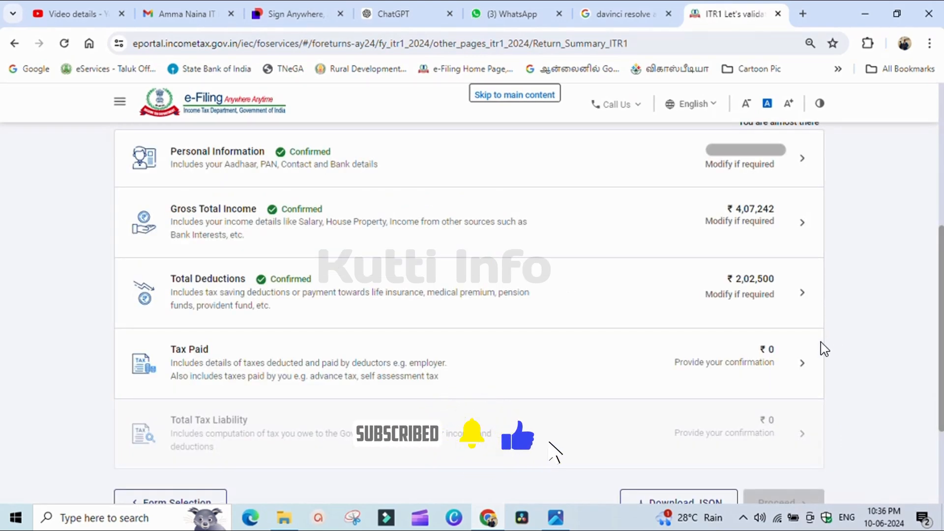
- Add salary TDS details for PAY OFFICE with income of ₹5,97,416 and ₹35,000 tax deducted, and confirm the Tax Paid section
{"action": "left_click", "coordinate": [790, 357]}
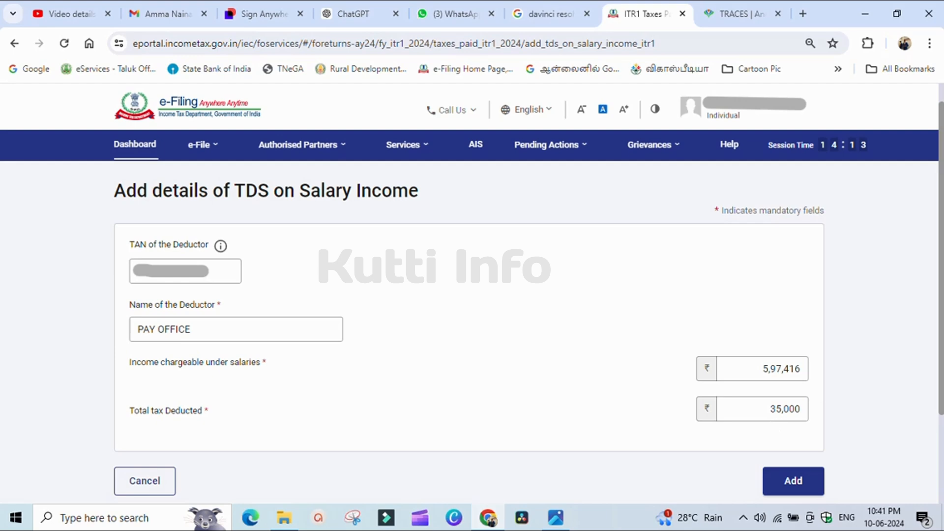
{"action": "left_click", "coordinate": [807, 477]}
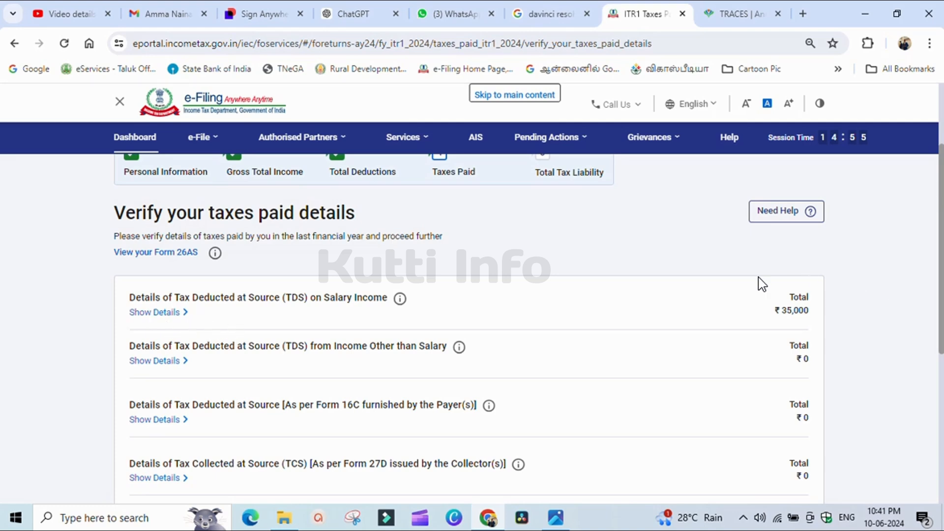
{"action": "scroll", "coordinate": [656, 419], "scroll_direction": "down", "scroll_amount": 5}
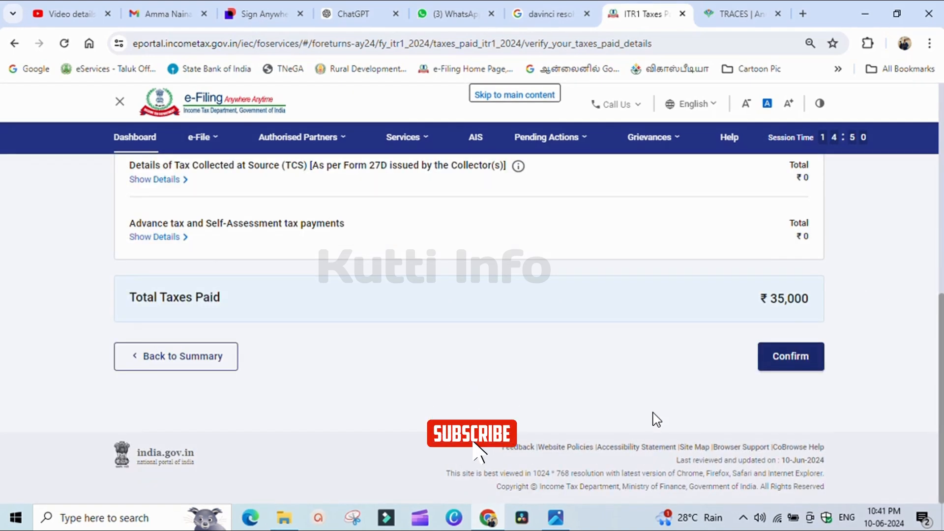
{"action": "left_click", "coordinate": [823, 368]}
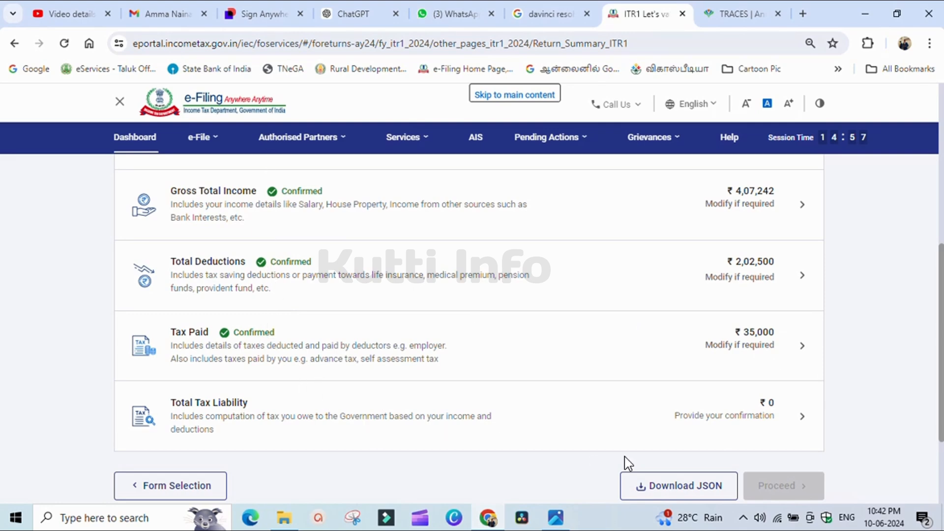
- Review the income and tax computation under Total Tax Liability and confirm the section
{"action": "left_click", "coordinate": [767, 426]}
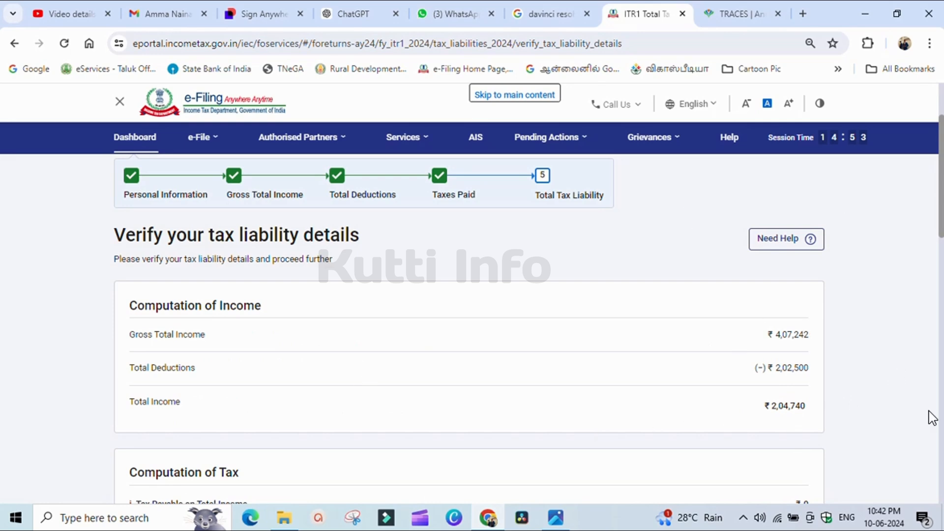
{"action": "scroll", "coordinate": [933, 418], "scroll_direction": "down", "scroll_amount": 5}
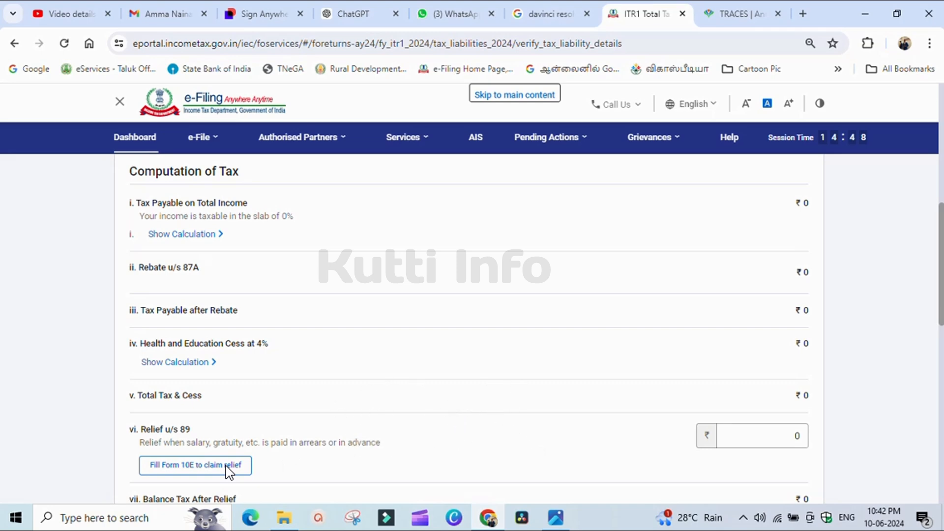
{"action": "scroll", "coordinate": [227, 472], "scroll_direction": "down", "scroll_amount": 10}
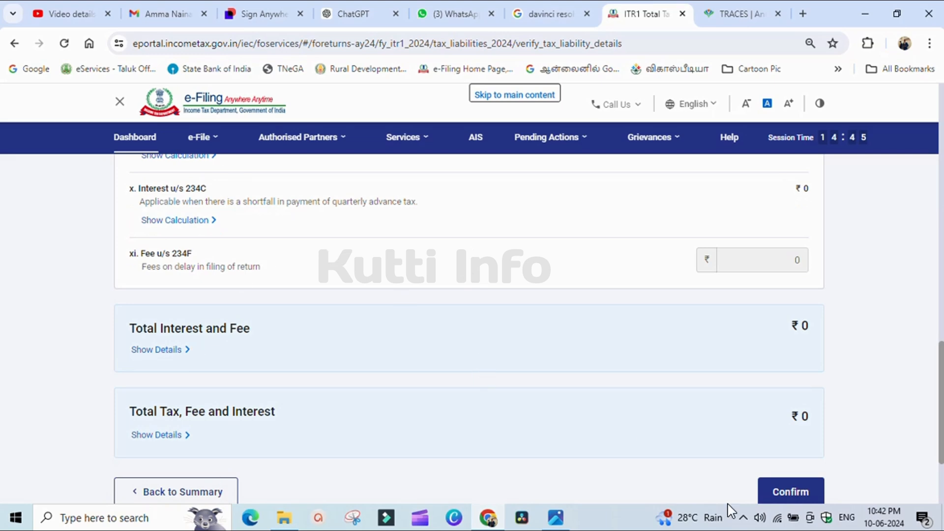
{"action": "left_click", "coordinate": [807, 490]}
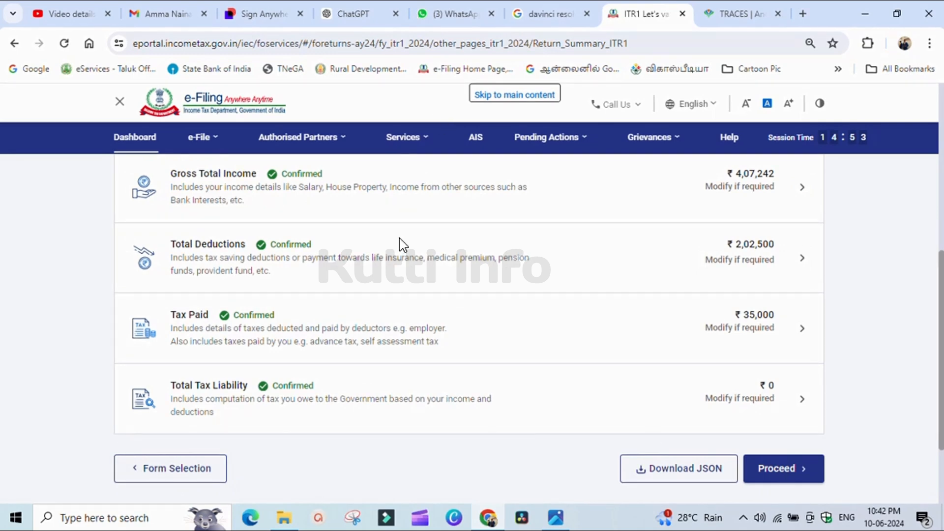
- Review the tax summary and the full ITR-1 return preview, and proceed to validation
{"action": "left_click", "coordinate": [797, 468]}
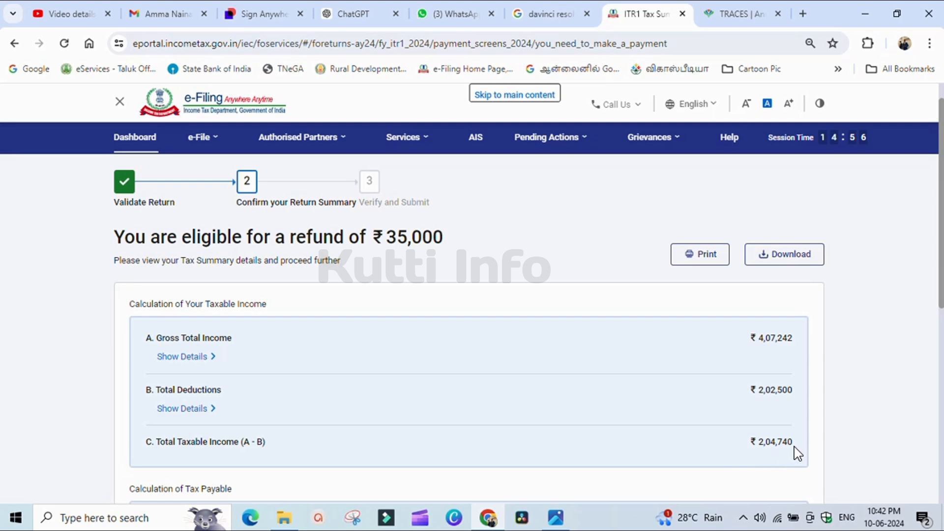
{"action": "scroll", "coordinate": [798, 453], "scroll_direction": "down", "scroll_amount": 6}
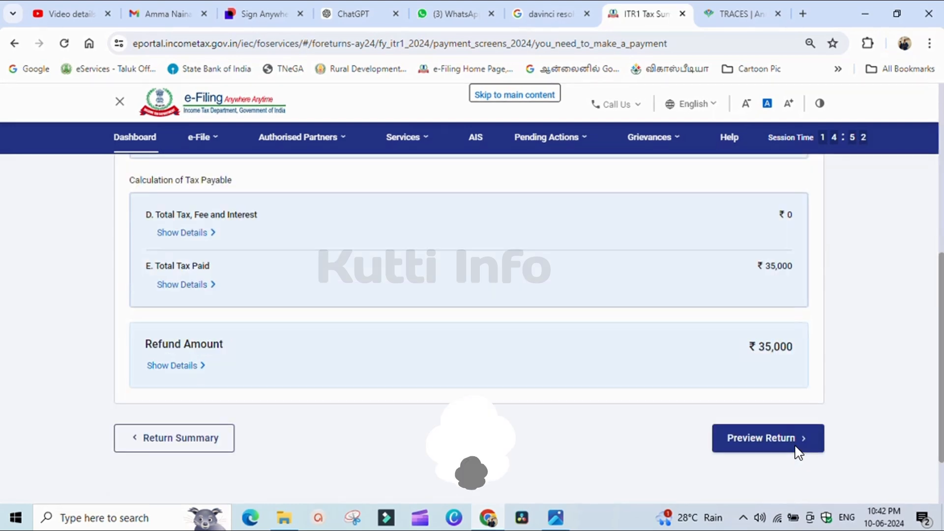
{"action": "left_click", "coordinate": [762, 447]}
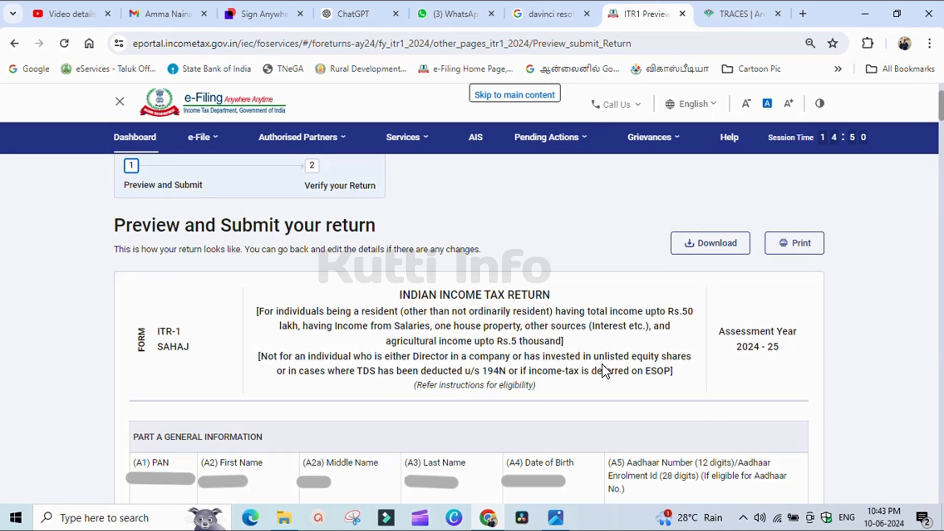
{"action": "key", "text": "End"}
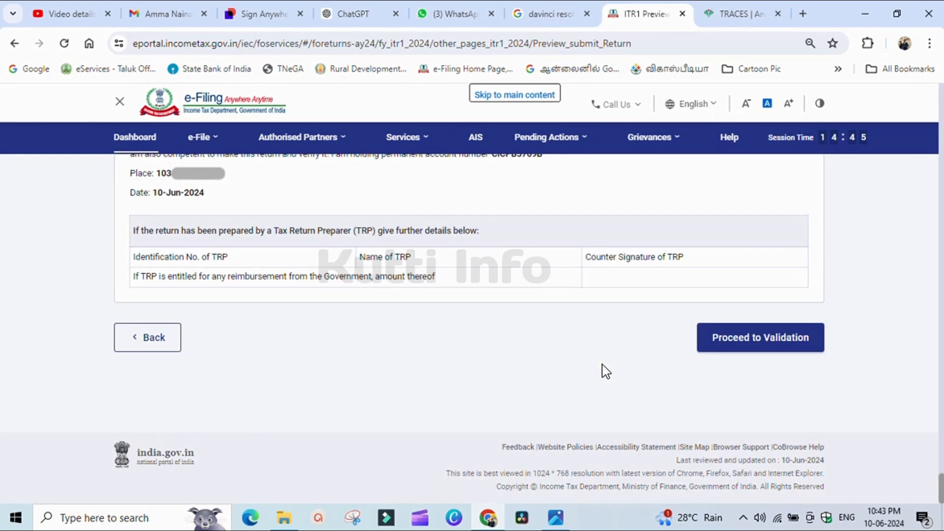
{"action": "left_click", "coordinate": [768, 350]}
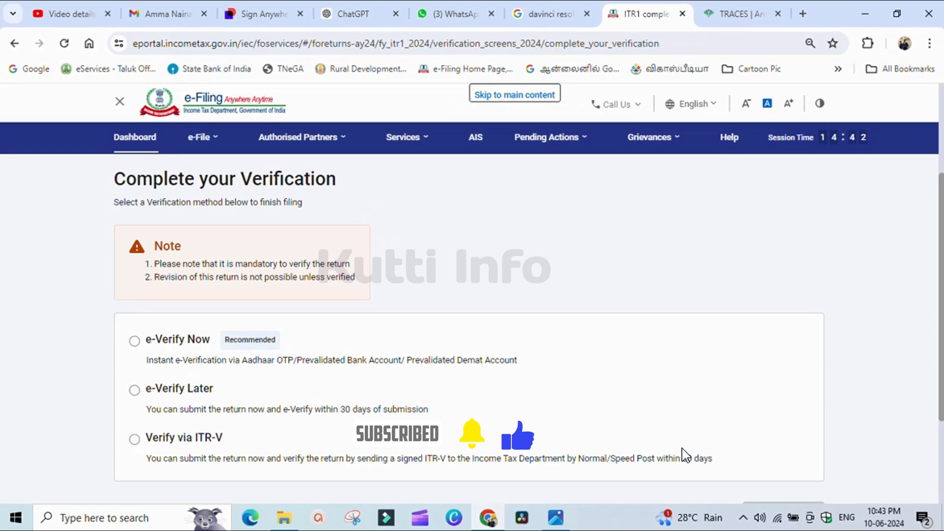
- Choose e-Verify Now using OTP on the Aadhaar-registered mobile number, agree to validate the Aadhaar details and generate the OTP
{"action": "left_click", "coordinate": [188, 345]}
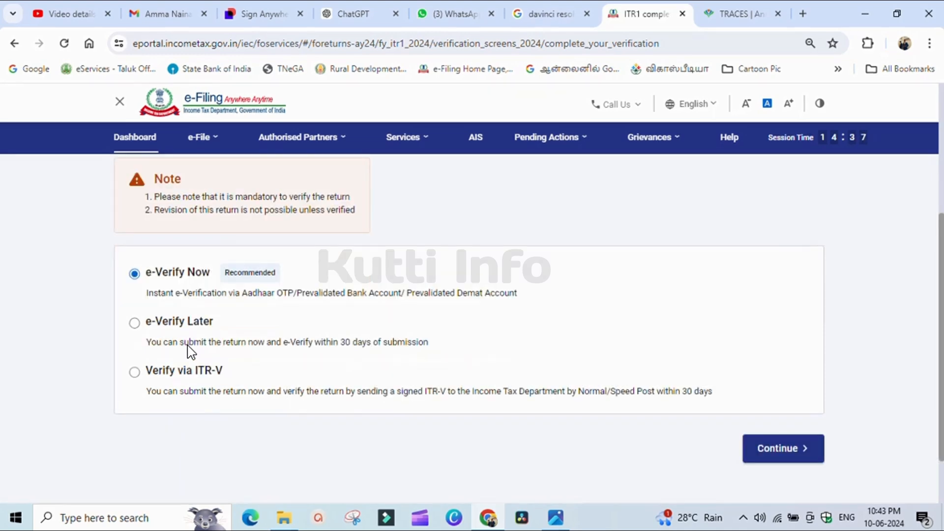
{"action": "left_click", "coordinate": [783, 450]}
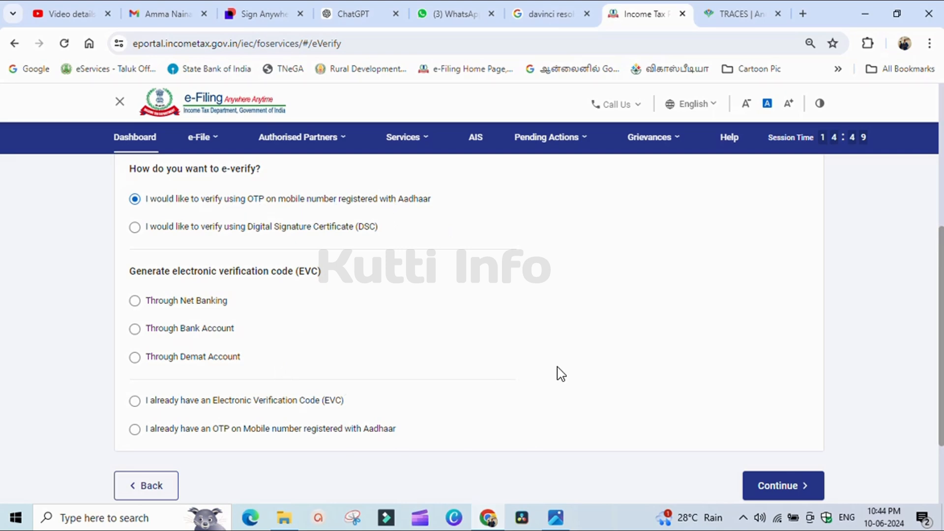
{"action": "left_click", "coordinate": [767, 485]}
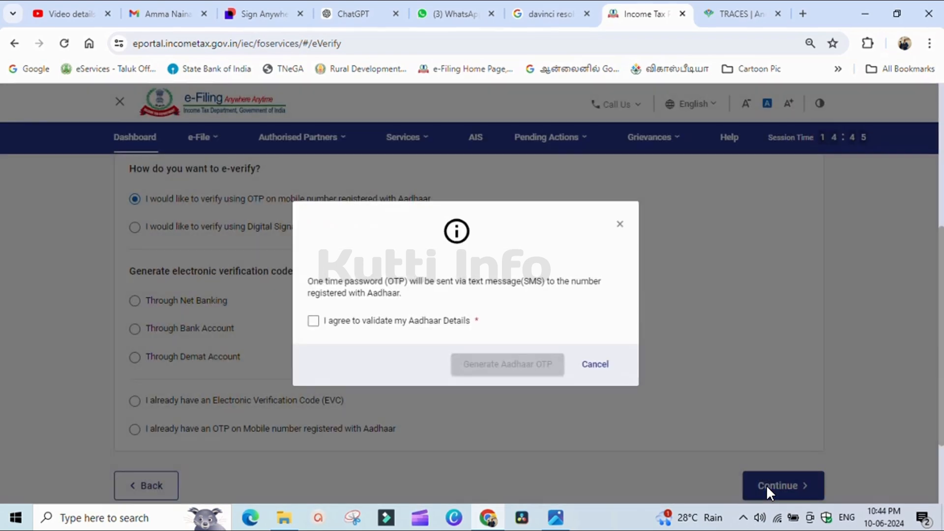
{"action": "left_click", "coordinate": [315, 321]}
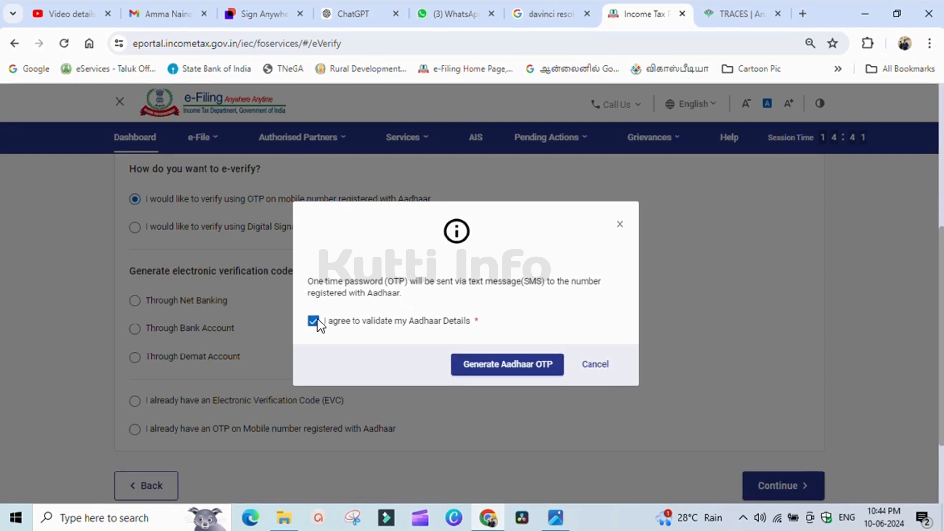
{"action": "left_click", "coordinate": [541, 364]}
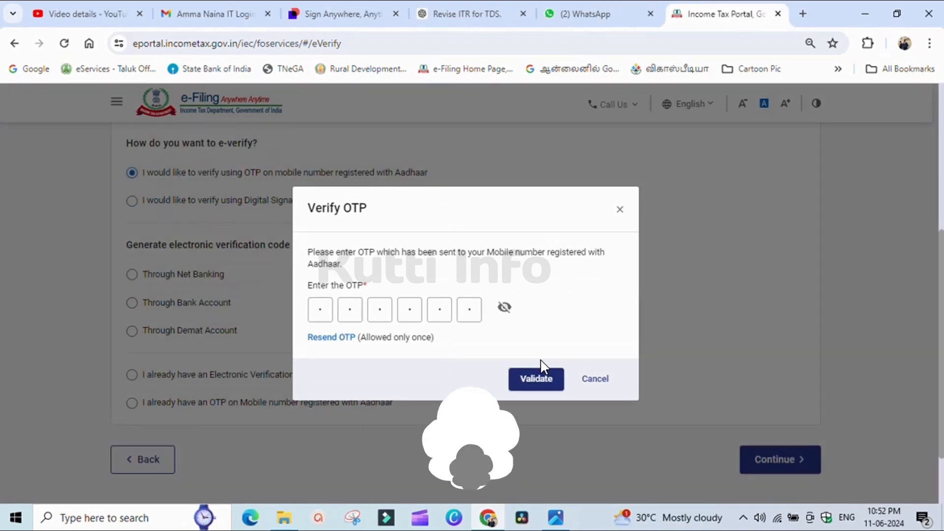
- Validate the Aadhaar OTP and submit the return
{"action": "left_click", "coordinate": [521, 378]}
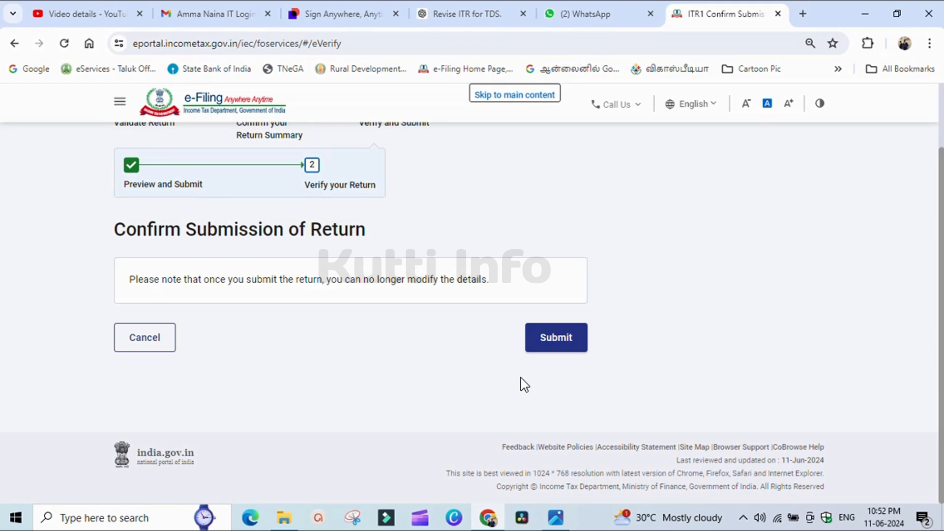
{"action": "left_click", "coordinate": [555, 333]}
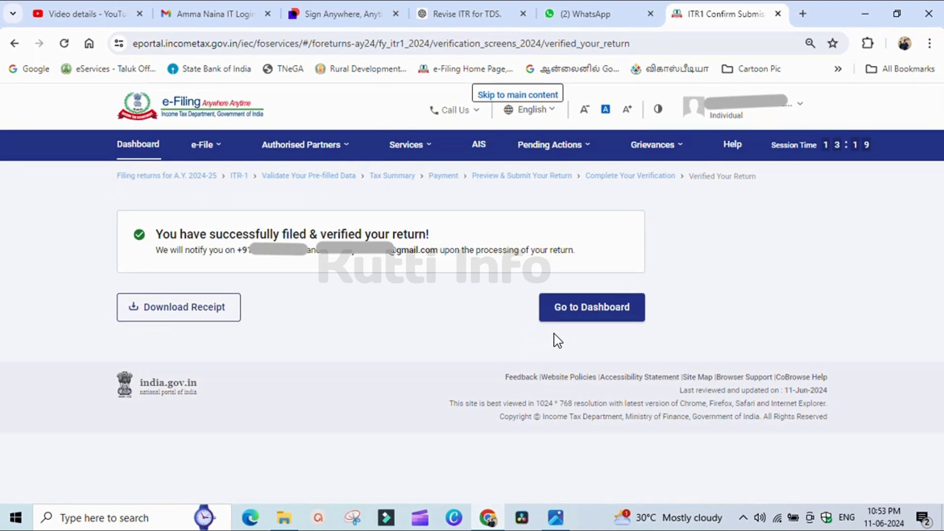